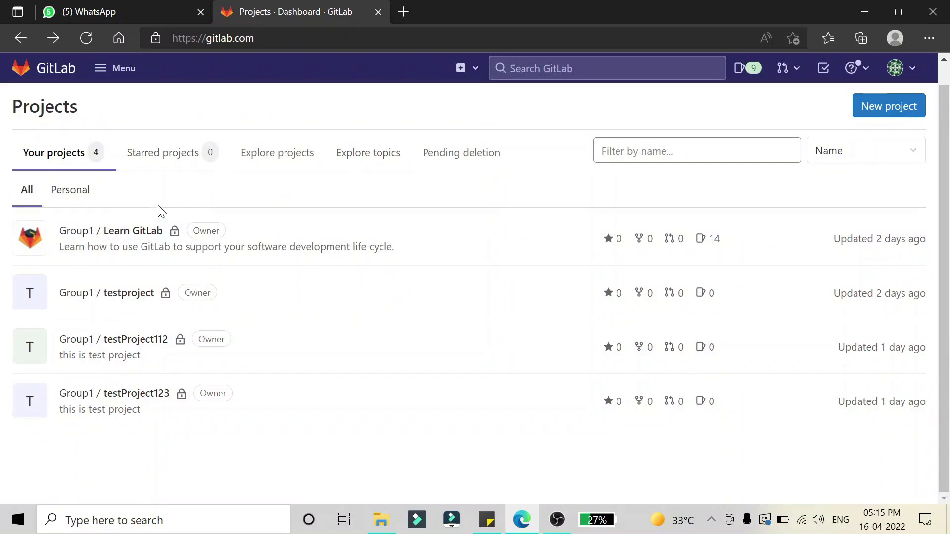
scroll(159, 211, "up", 1)
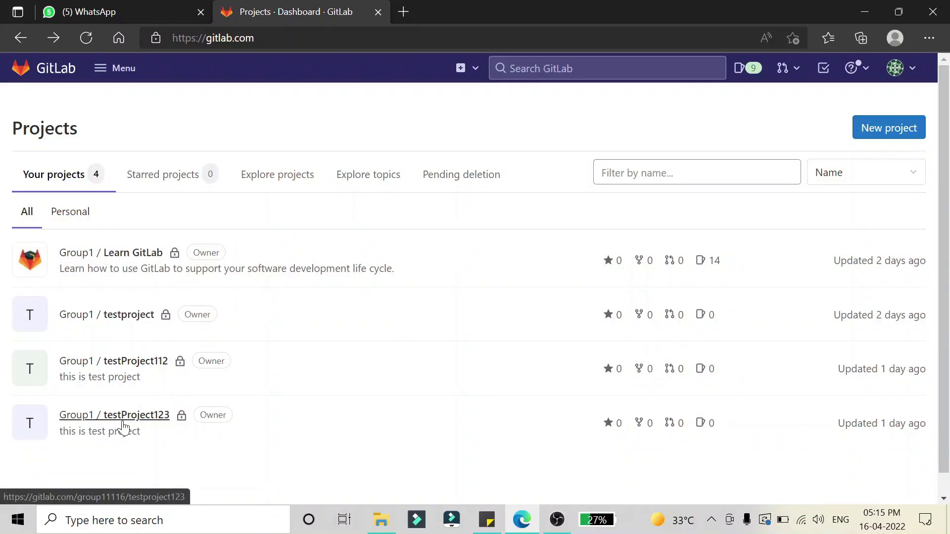
left_click(148, 423)
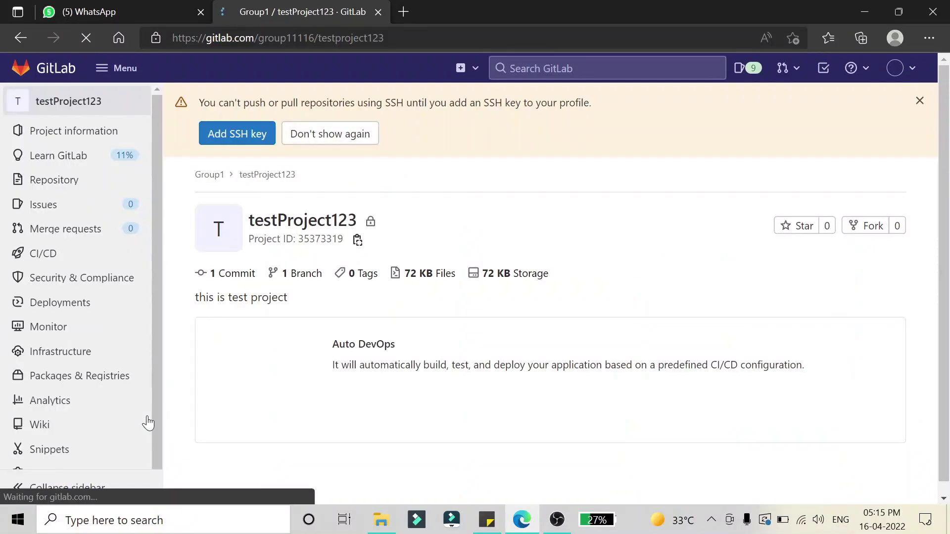
scroll(260, 304, "down", 1)
scroll(263, 300, "down", 1)
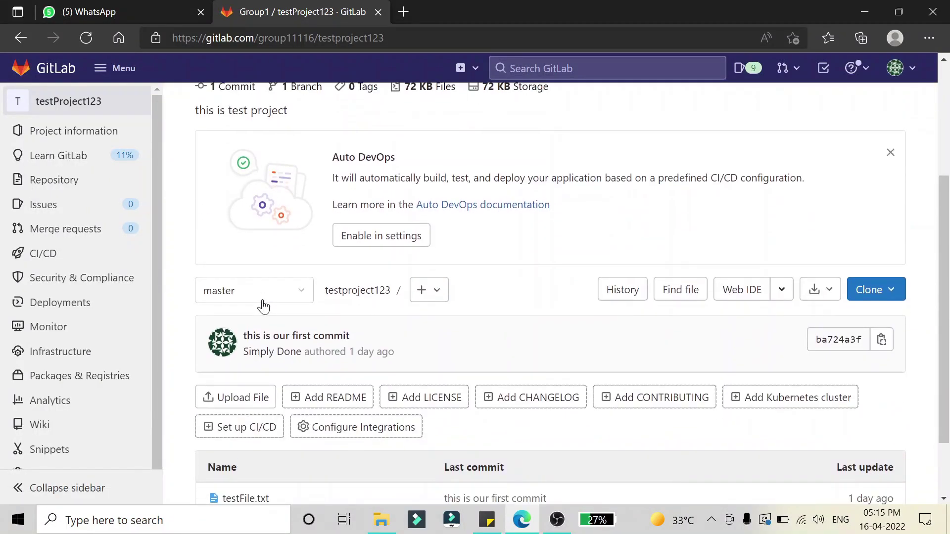
scroll(264, 300, "down", 1)
scroll(263, 300, "down", 1)
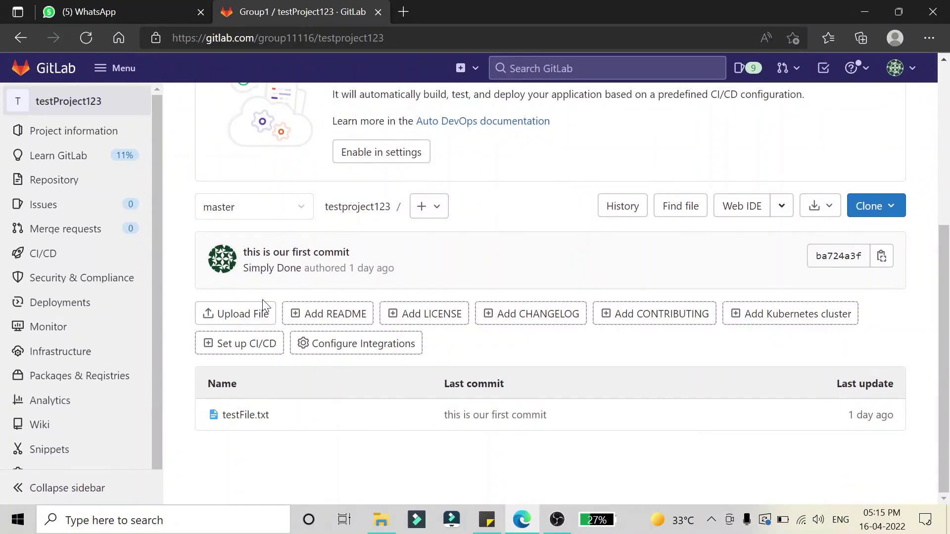
scroll(262, 299, "up", 4)
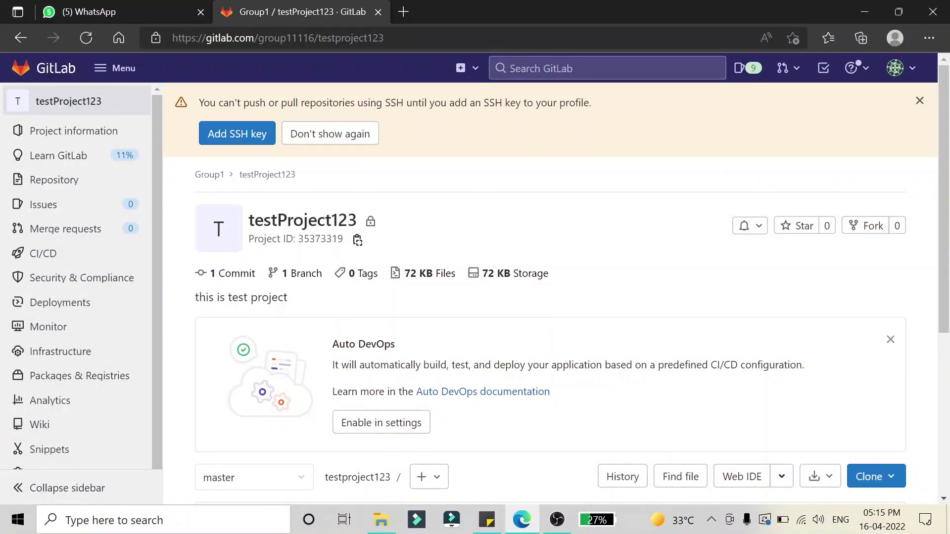
scroll(263, 305, "down", 1)
scroll(264, 305, "down", 1)
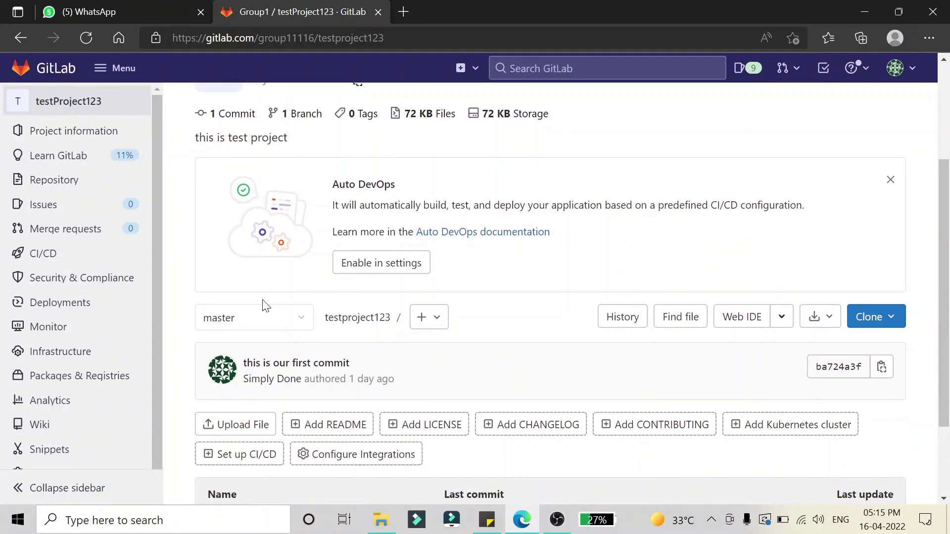
scroll(264, 304, "down", 1)
scroll(264, 304, "down", 1)
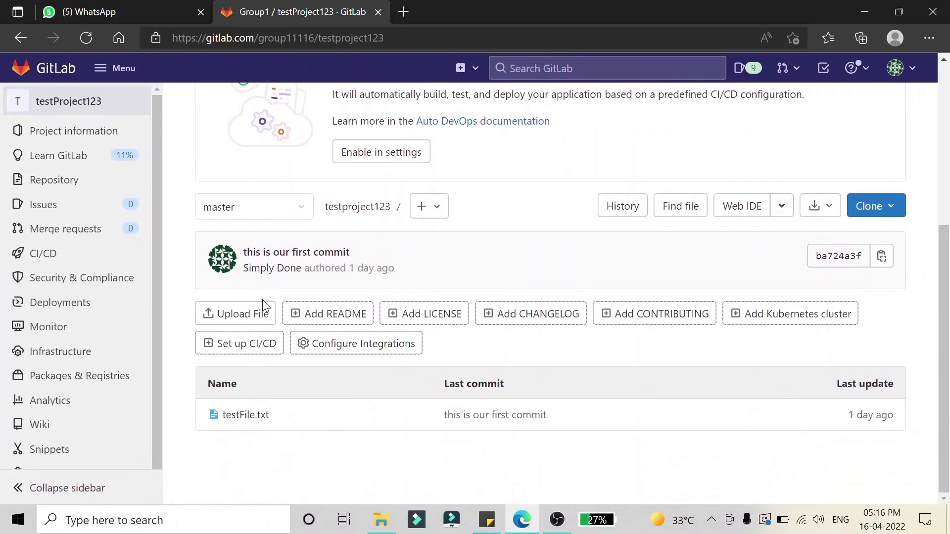
scroll(263, 305, "up", 2)
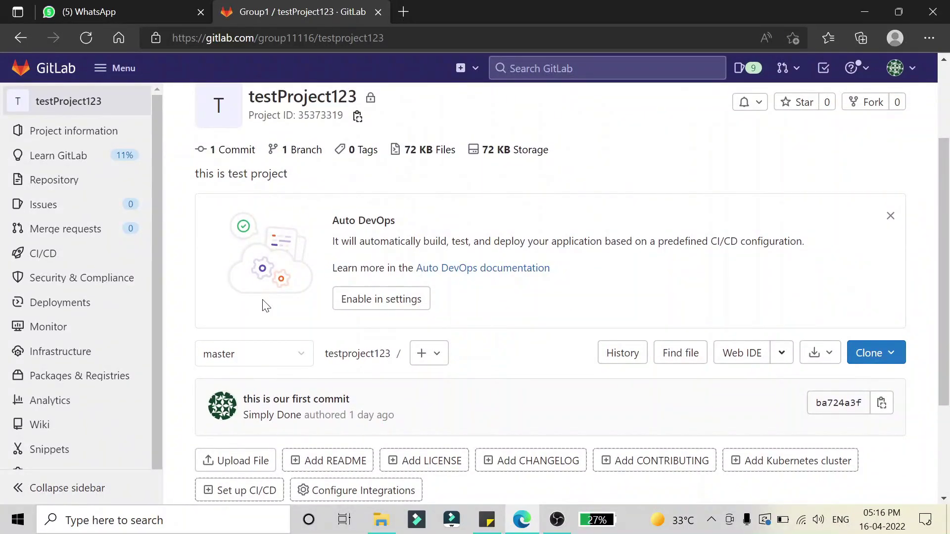
scroll(264, 304, "down", 1)
scroll(263, 304, "up", 1)
scroll(263, 304, "up", 2)
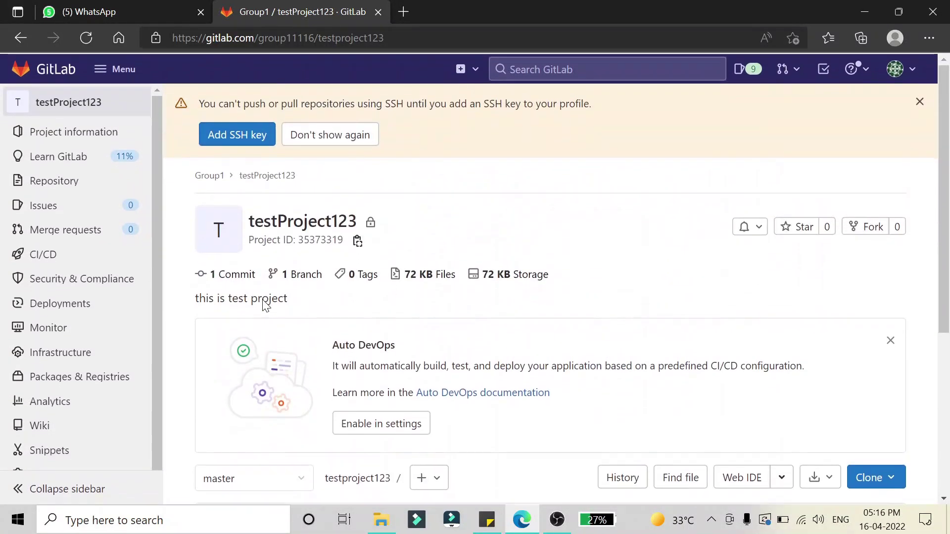
scroll(264, 304, "down", 1)
scroll(264, 305, "down", 2)
scroll(264, 304, "up", 1)
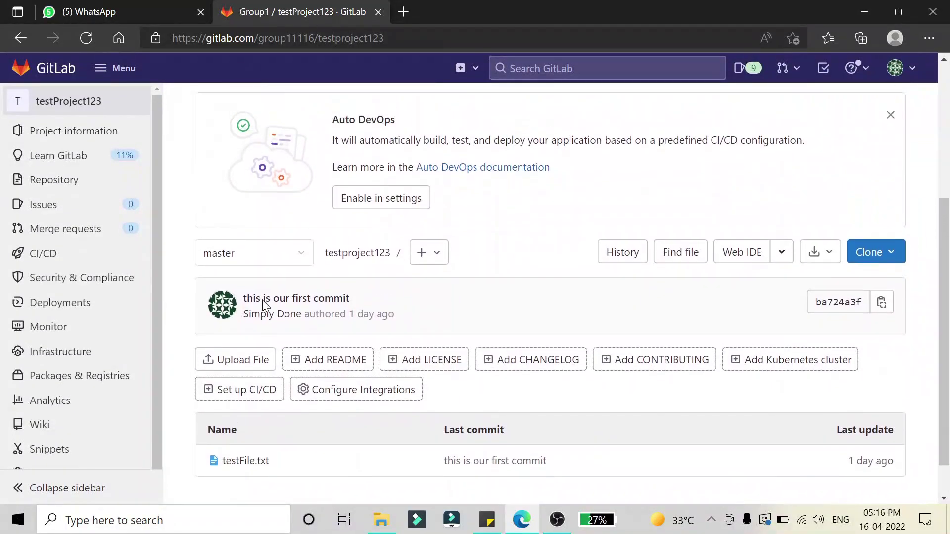
scroll(261, 299, "up", 1)
scroll(263, 305, "down", 2)
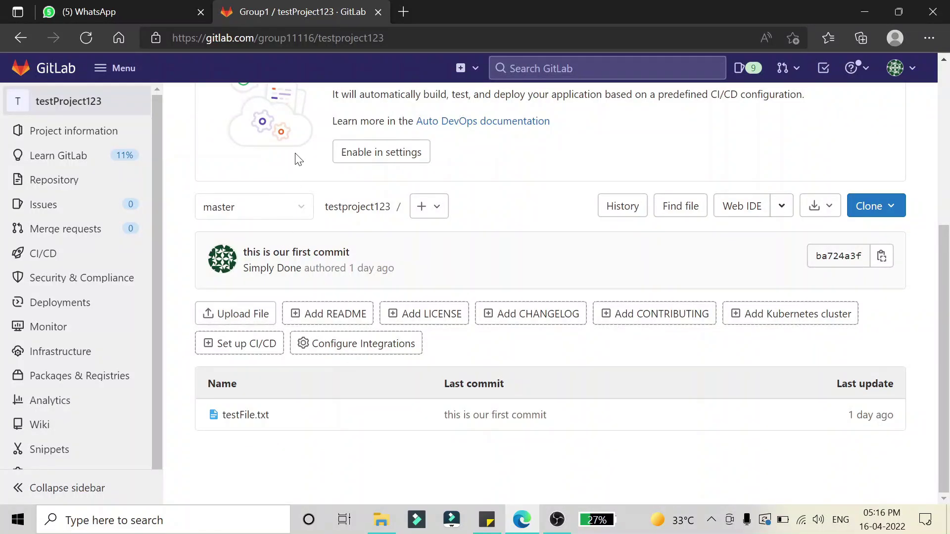
scroll(295, 157, "up", 2)
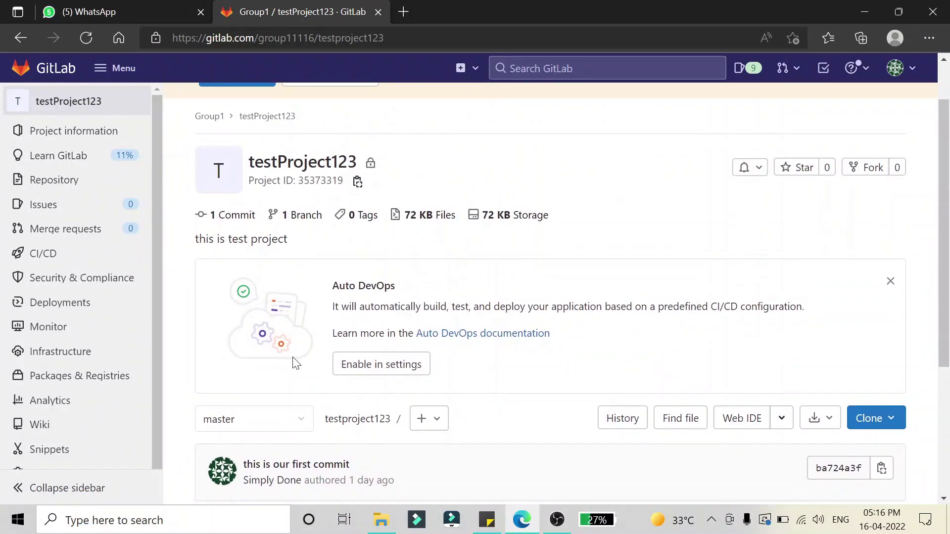
scroll(293, 362, "down", 2)
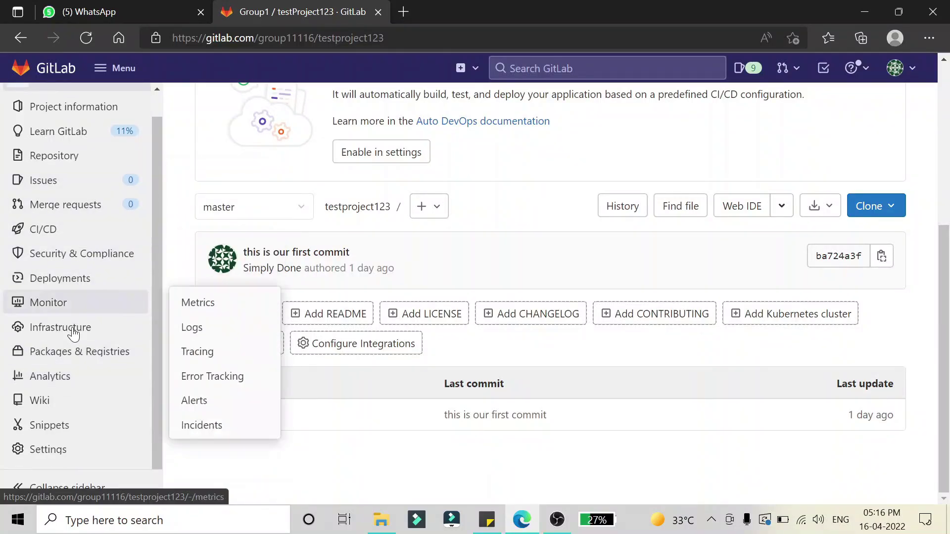
mouse_move(48, 451)
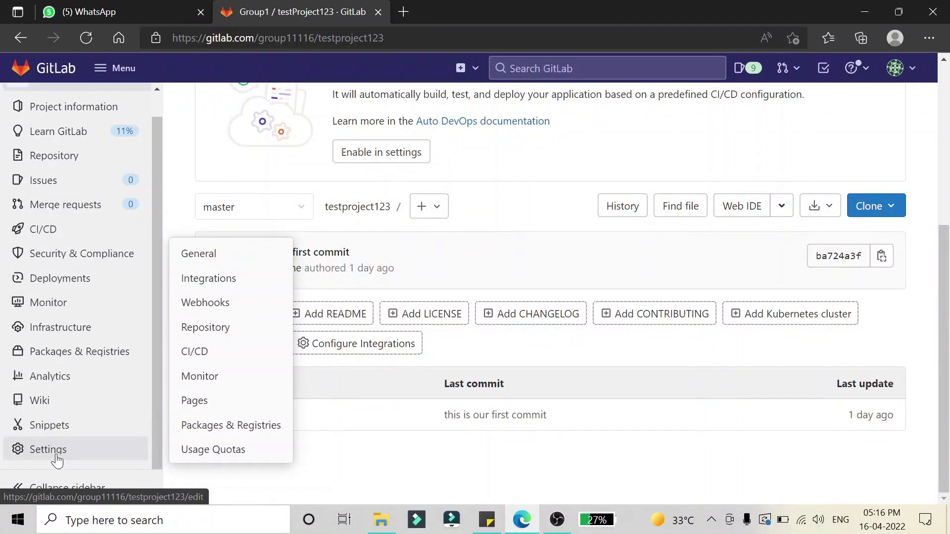
scroll(69, 199, "up", 1)
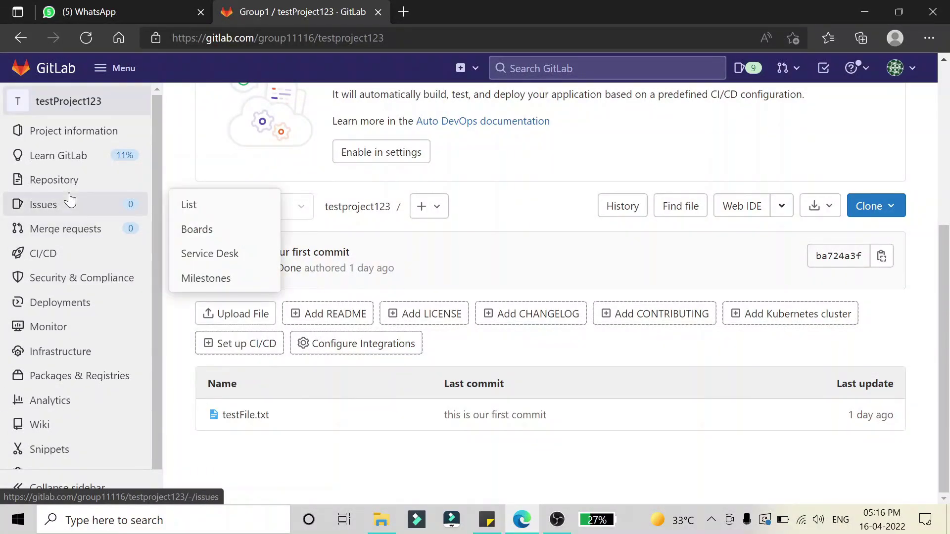
scroll(69, 201, "down", 1)
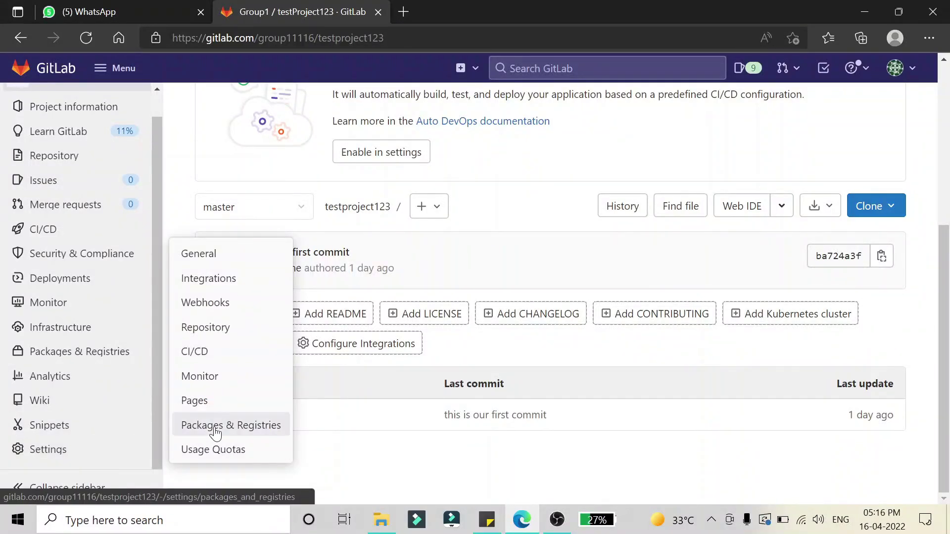
Go to testProject123's General settings page.
left_click(235, 263)
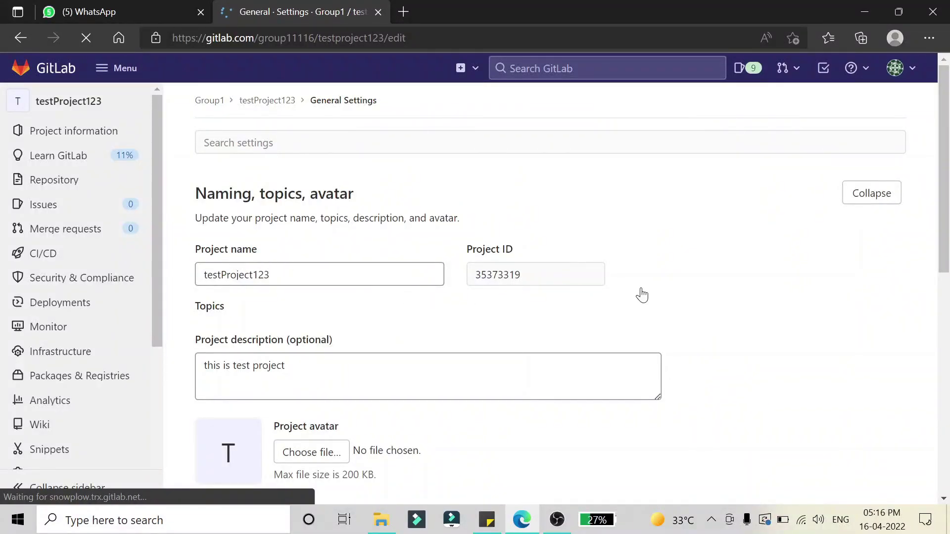
scroll(643, 295, "down", 2)
scroll(643, 294, "down", 5)
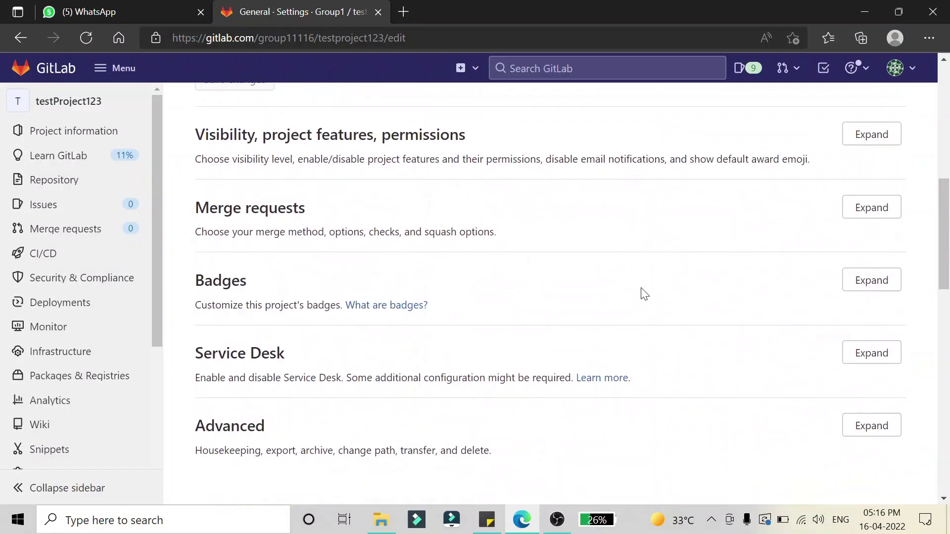
scroll(643, 294, "down", 1)
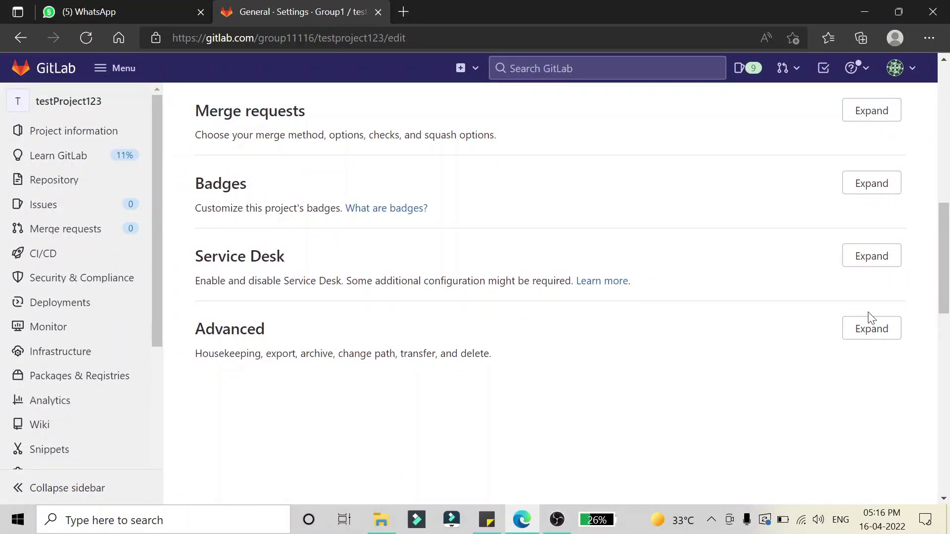
Expand the Advanced section of testProject123's general settings.
left_click(885, 335)
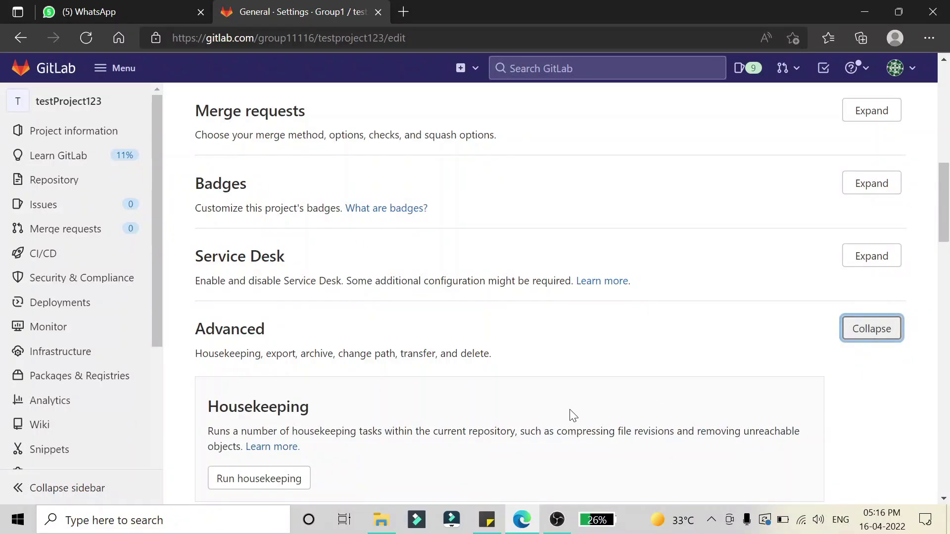
scroll(572, 415, "down", 3)
scroll(572, 416, "down", 1)
scroll(572, 416, "down", 4)
scroll(572, 416, "down", 2)
scroll(572, 416, "down", 2)
scroll(573, 416, "down", 3)
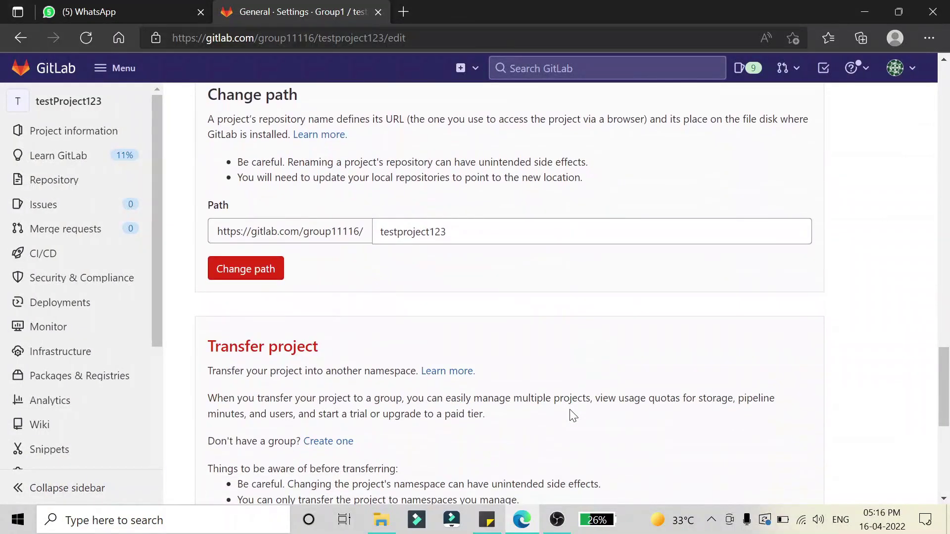
scroll(572, 417, "down", 2)
scroll(572, 416, "down", 2)
scroll(573, 416, "down", 1)
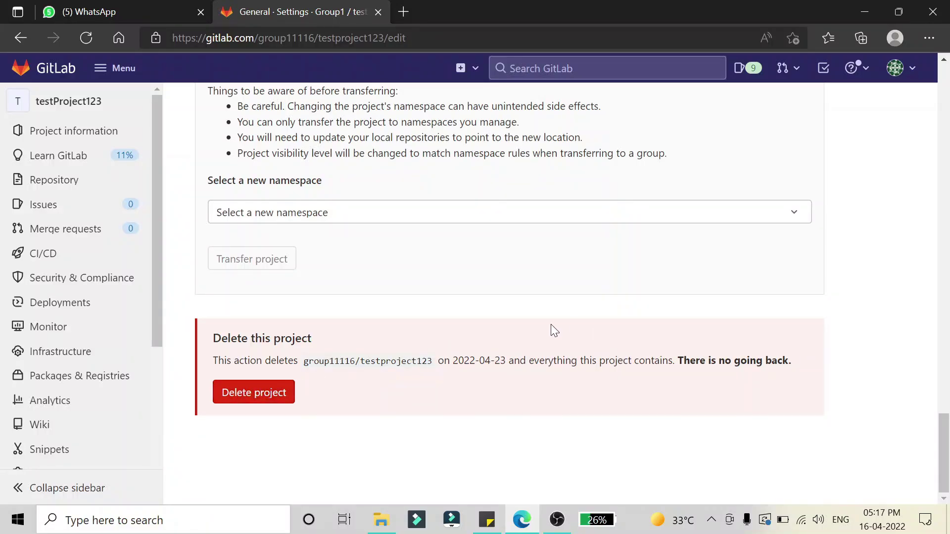
Start deleting testProject123 from the Advanced settings section.
left_click(229, 393)
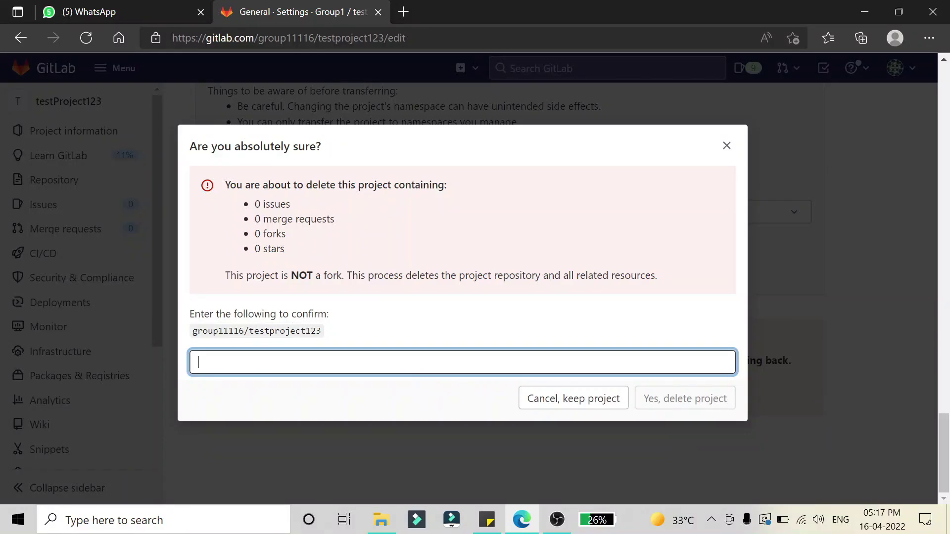
type("group")
type("11116/")
type("testp")
type("roject1")
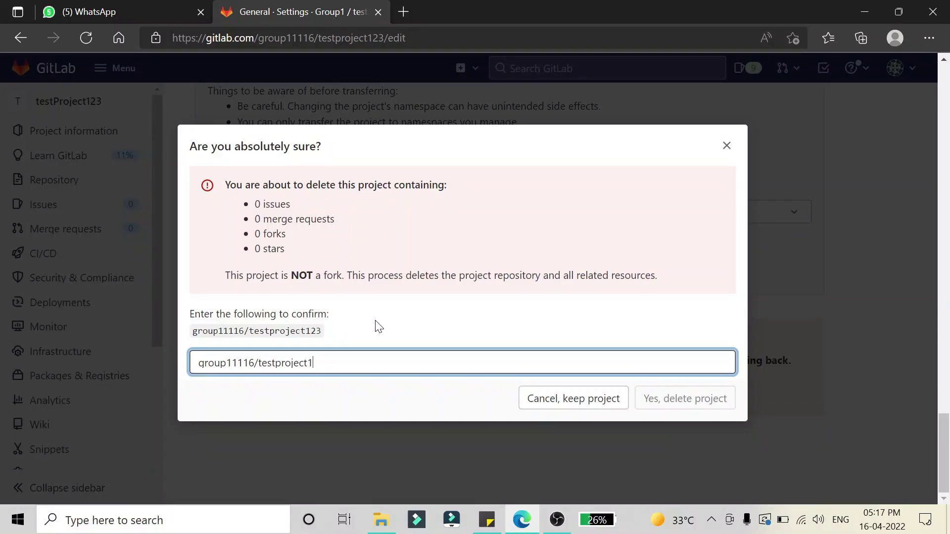
type("23")
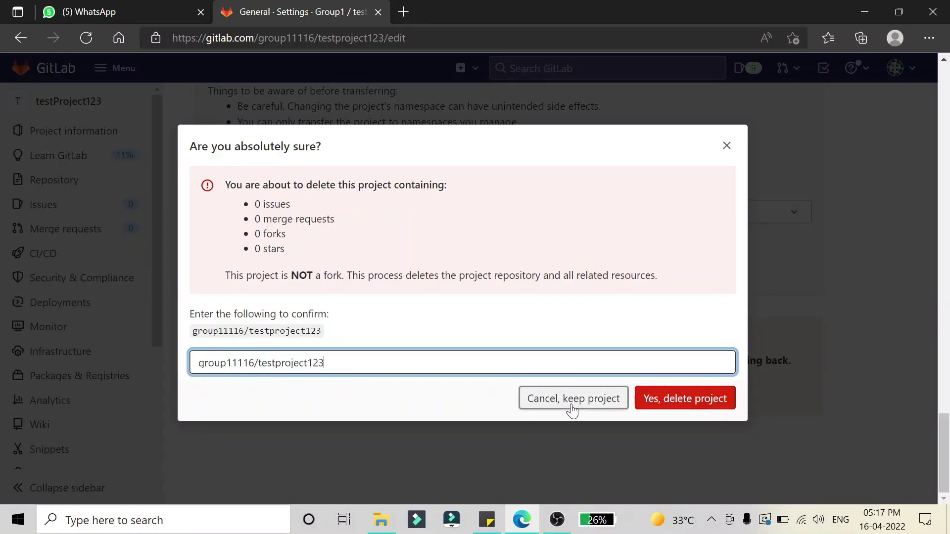
Confirm permanent deletion of testProject123 in the confirmation dialog.
left_click(699, 411)
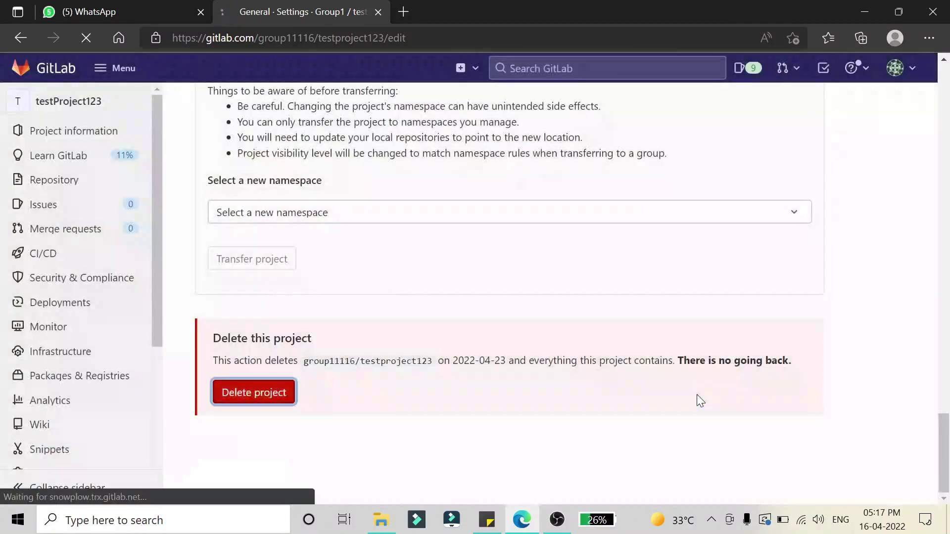